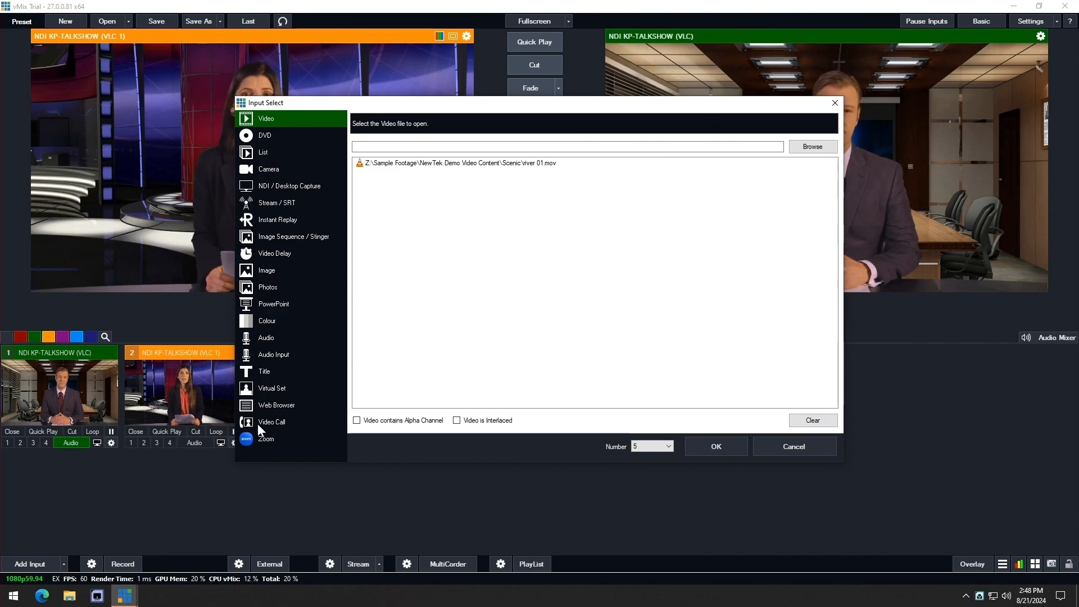
# Add the Title 2- Action Blue title as input 5 with its default text and show it over the output on overlay 1.
pyautogui.click(266, 370)
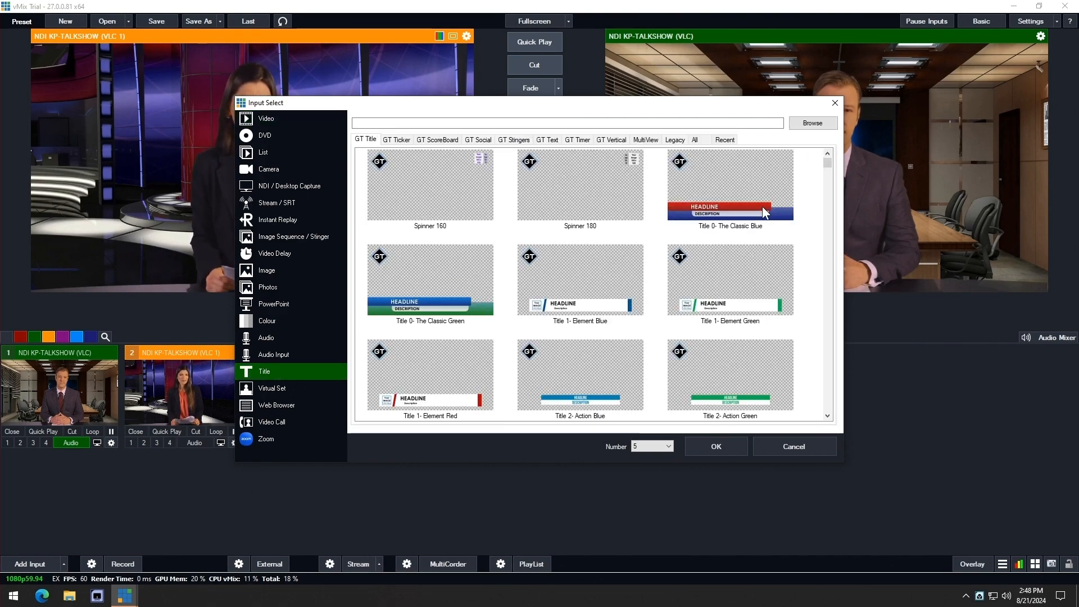
pyautogui.moveTo(823, 164)
pyautogui.mouseDown()
pyautogui.moveTo(831, 180)
pyautogui.moveTo(827, 159)
pyautogui.mouseUp()
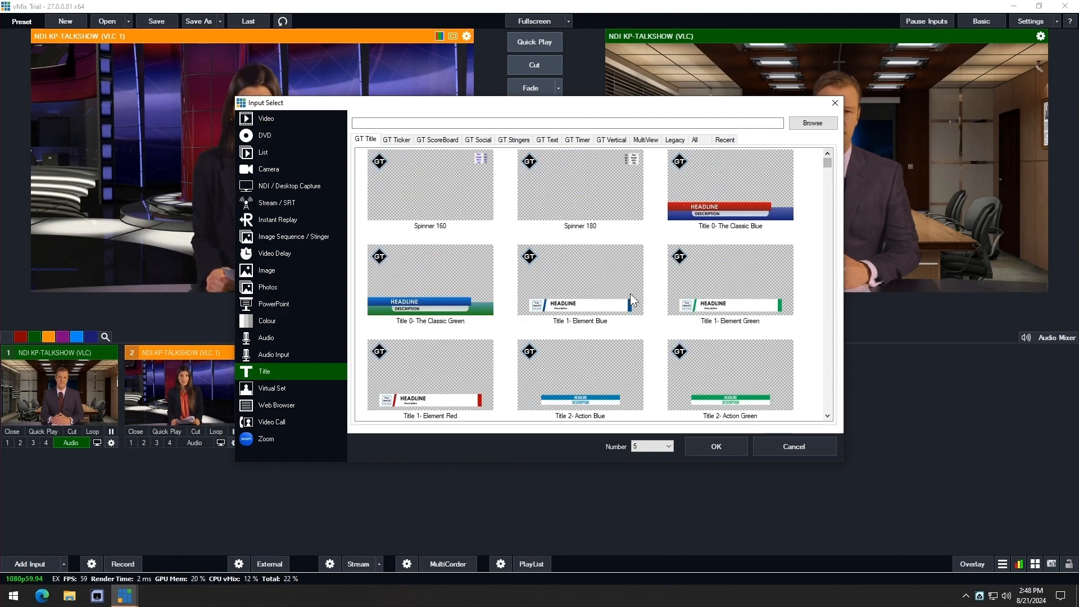
pyautogui.click(619, 395)
pyautogui.click(716, 446)
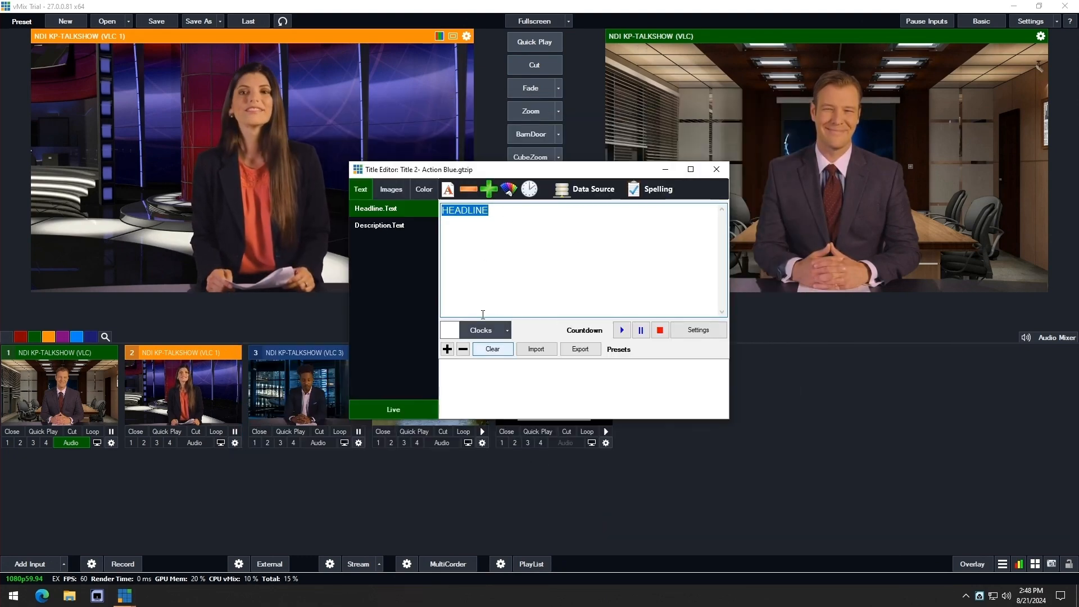
pyautogui.click(392, 227)
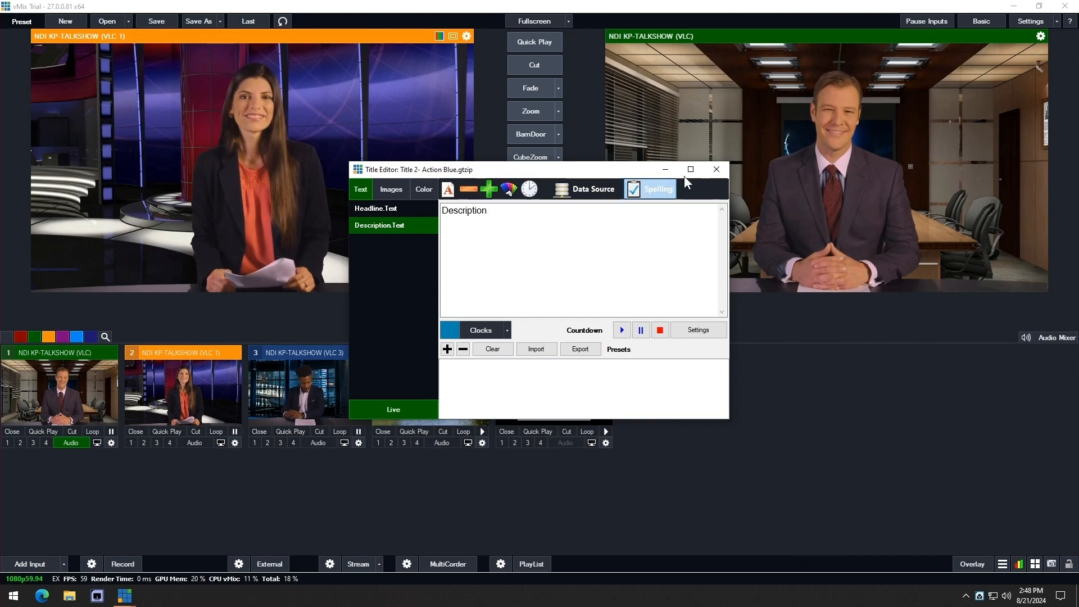
pyautogui.click(715, 169)
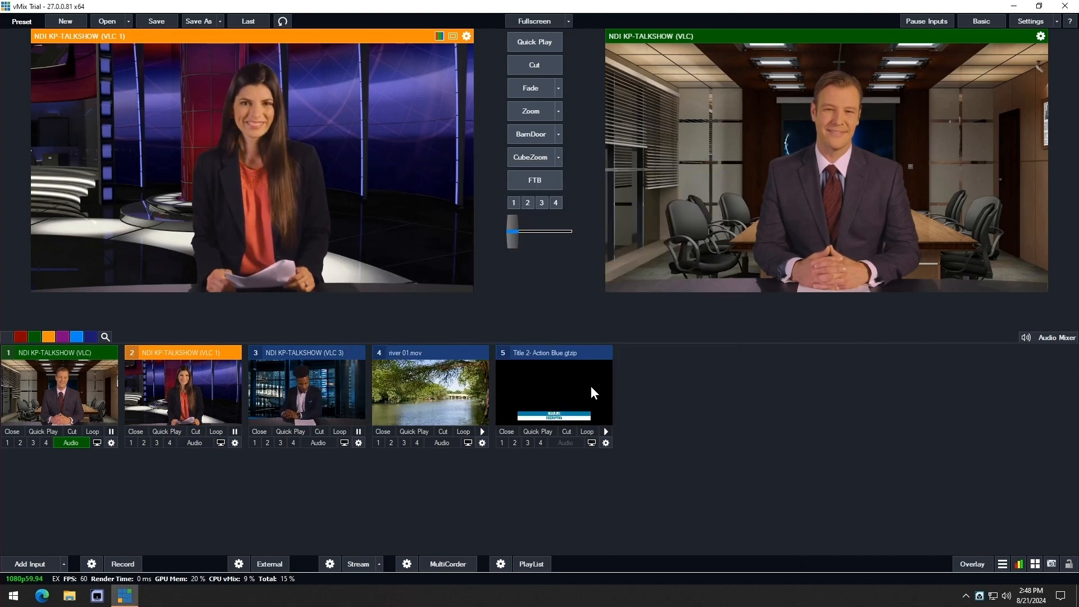
pyautogui.click(503, 443)
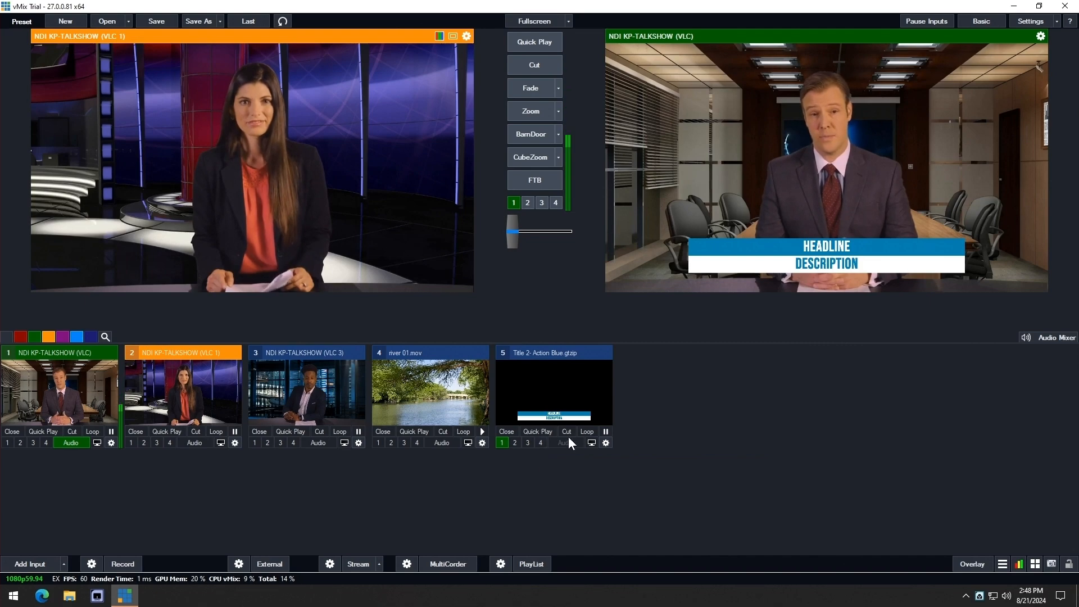
# In the overlay settings, shift overlay 1's picture-in-picture to about -0.29 Pan X and 0.37 Pan Y, and rotate it about 0.27.
pyautogui.click(973, 563)
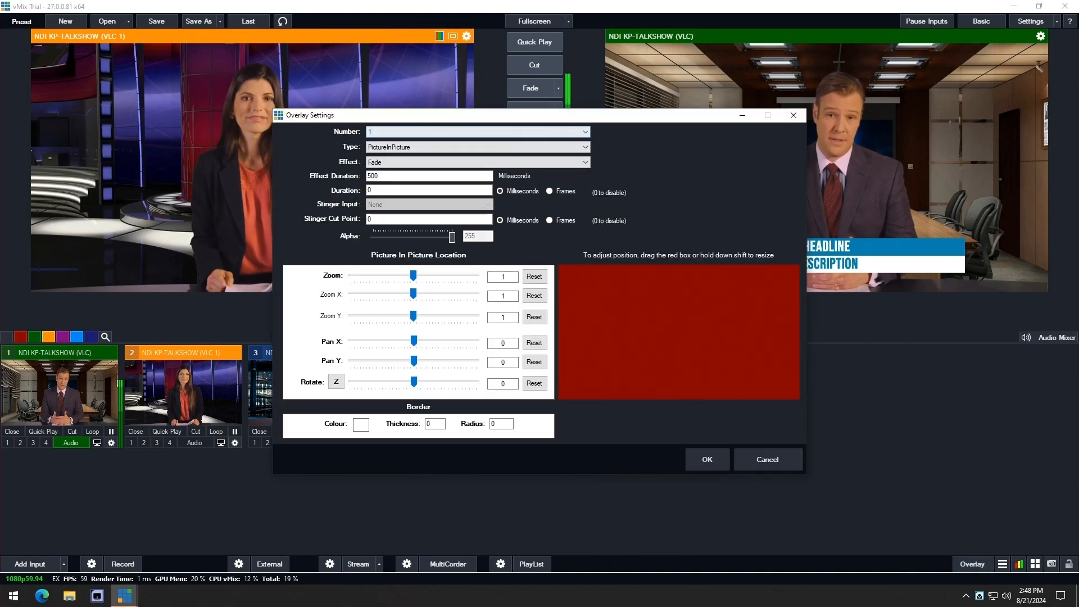
pyautogui.moveTo(566, 117); pyautogui.dragTo(389, 86)
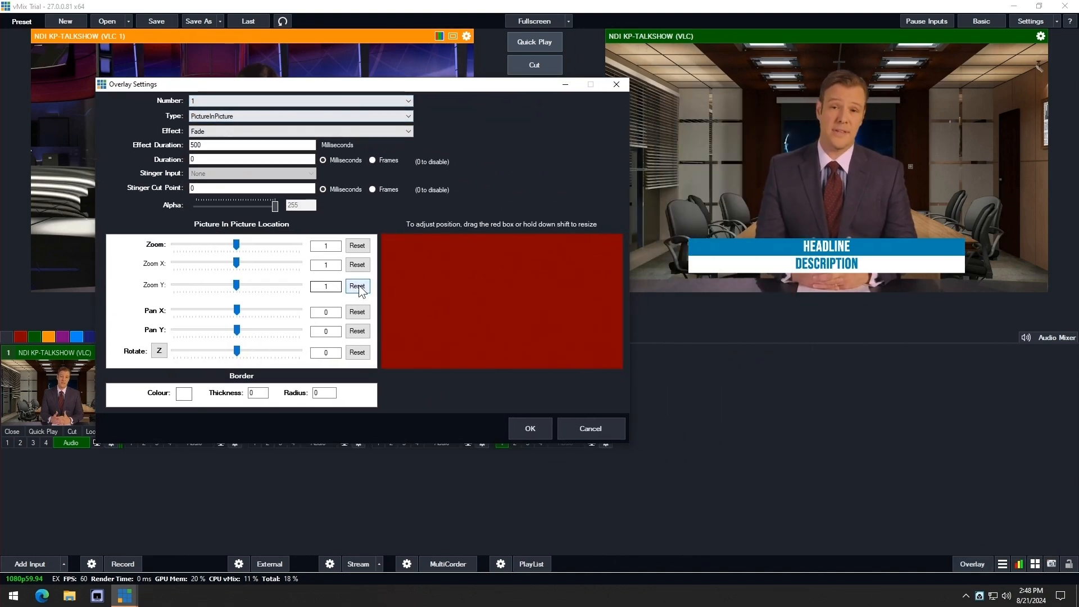
pyautogui.moveTo(432, 270); pyautogui.dragTo(481, 284)
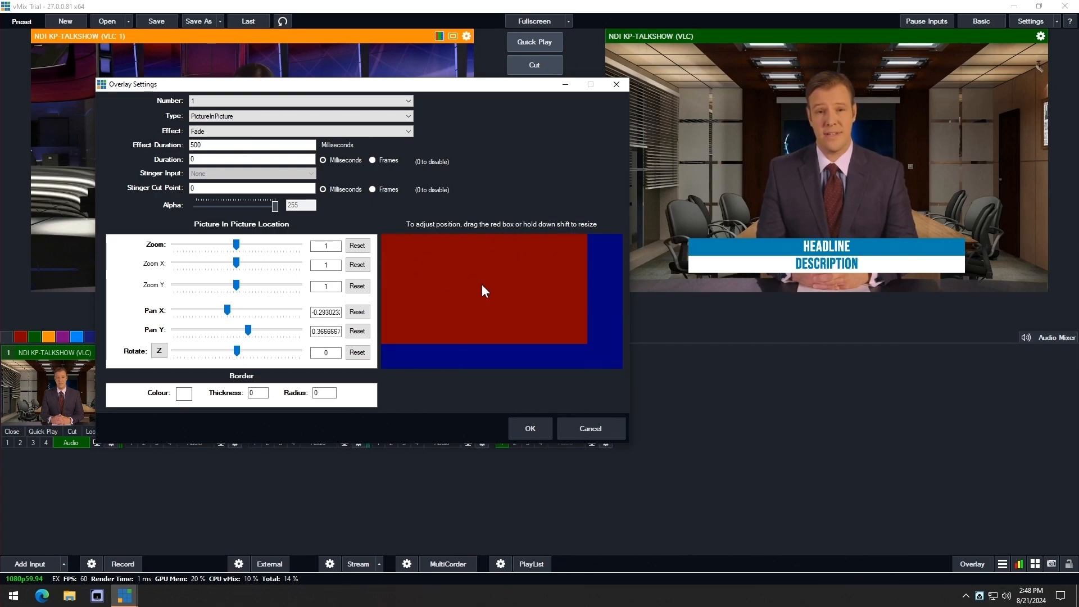
pyautogui.click(255, 351)
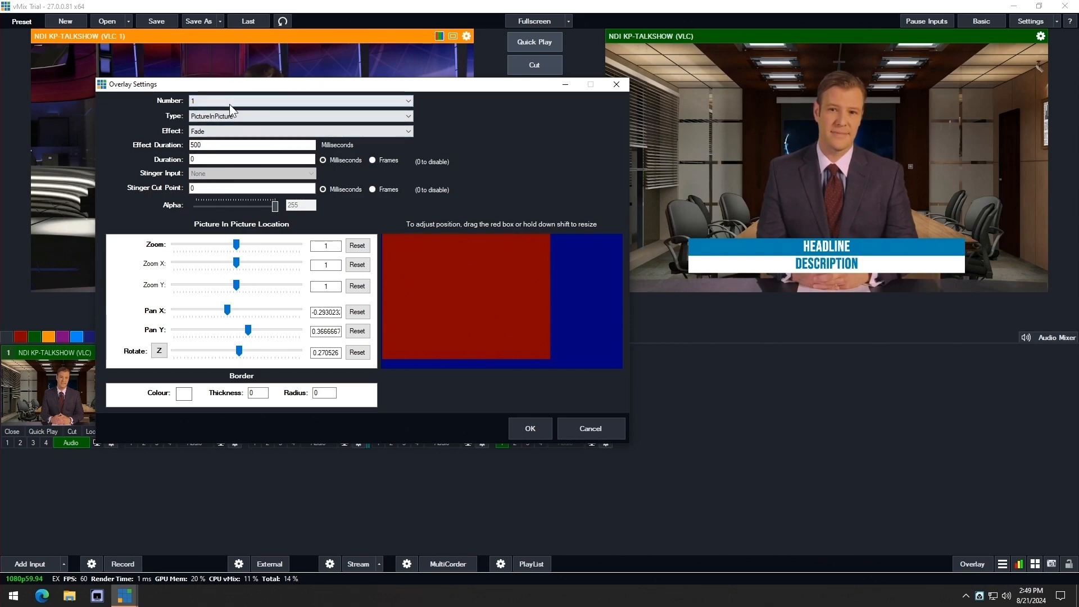
pyautogui.click(531, 430)
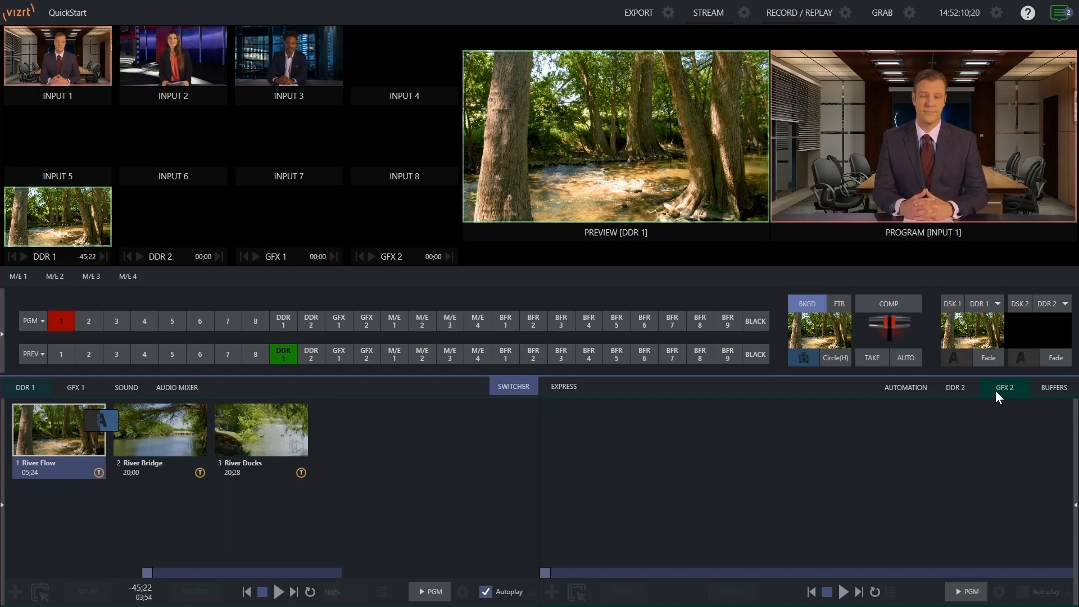
# Switch to TriCaster and add the Electra Green 003 title to the GFX 2 player from the Electra Green titles.
pyautogui.click(552, 591)
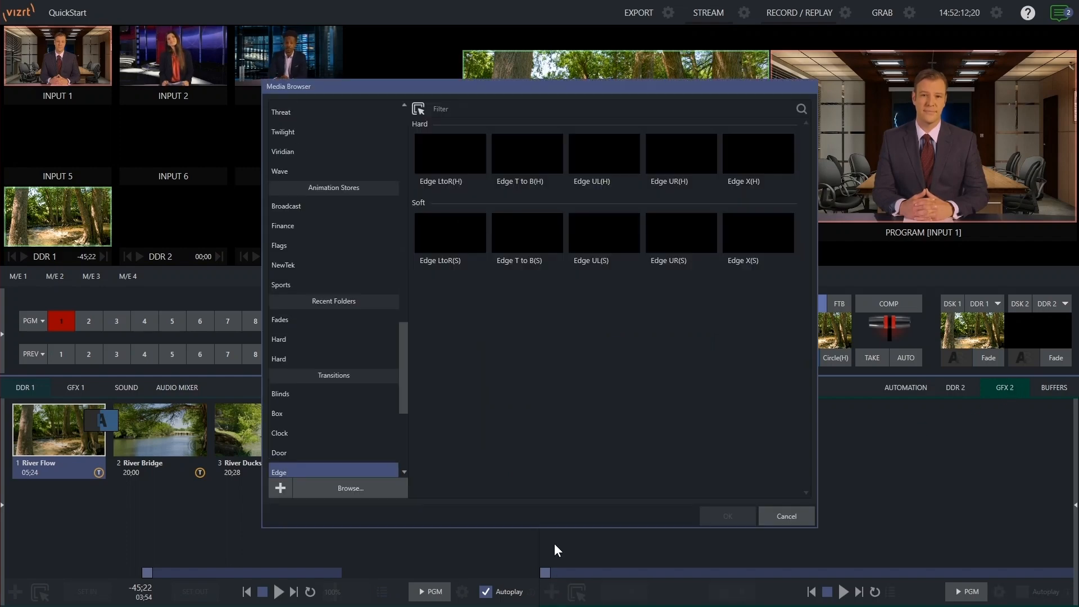
pyautogui.moveTo(400, 353); pyautogui.dragTo(403, 154)
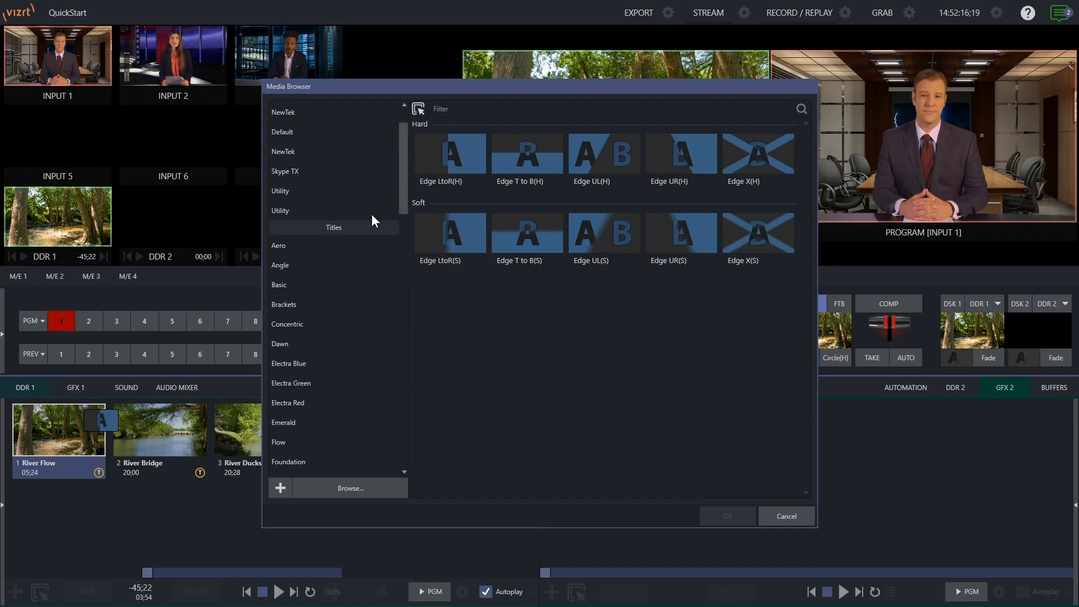
pyautogui.moveTo(400, 174); pyautogui.dragTo(400, 198)
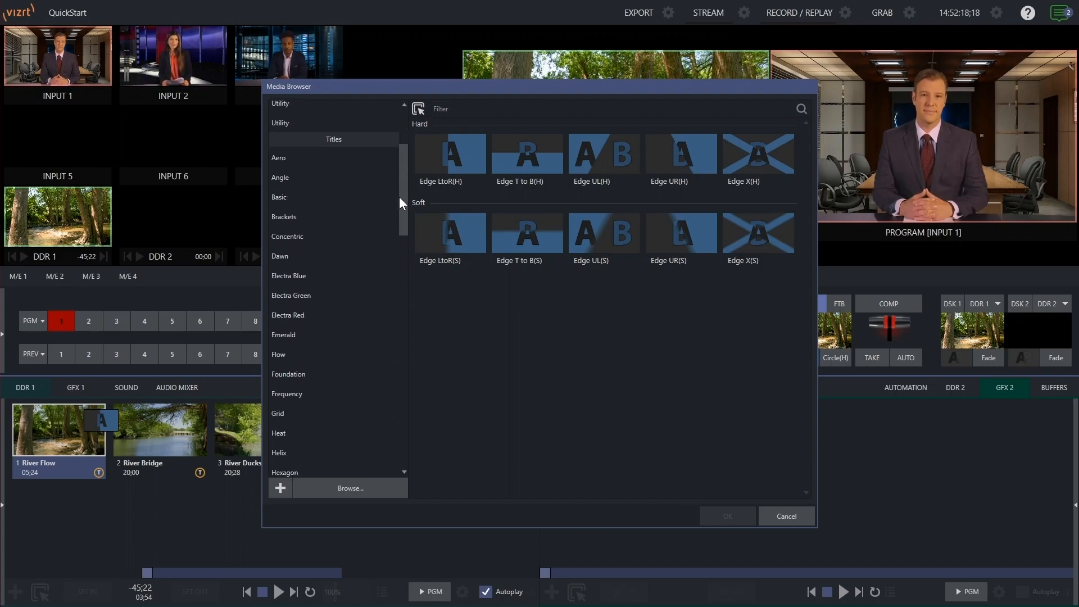
pyautogui.click(309, 180)
pyautogui.click(309, 199)
pyautogui.click(308, 237)
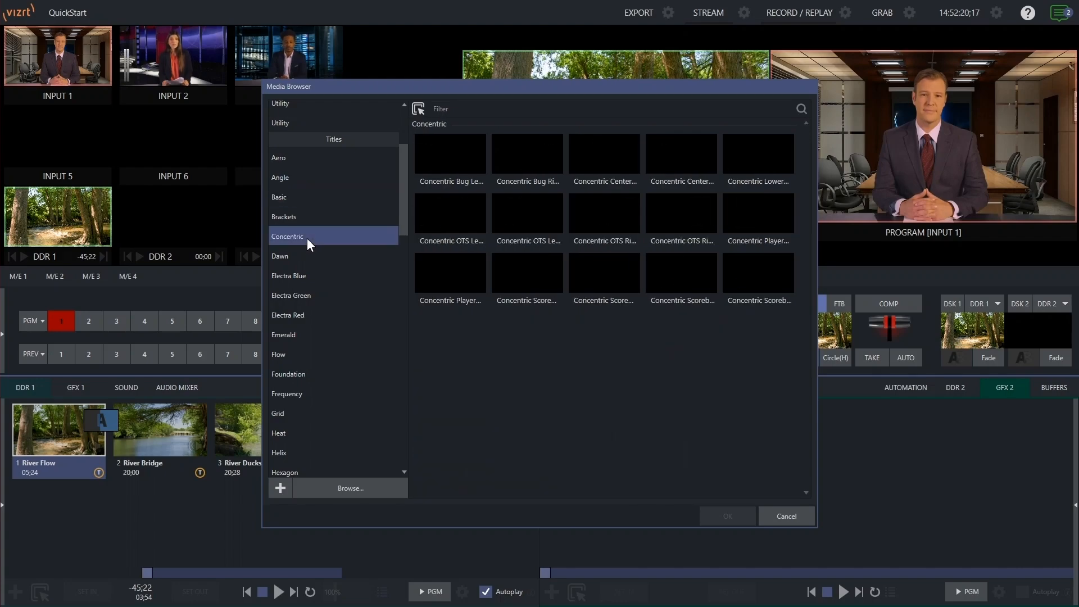
pyautogui.click(305, 278)
pyautogui.click(306, 297)
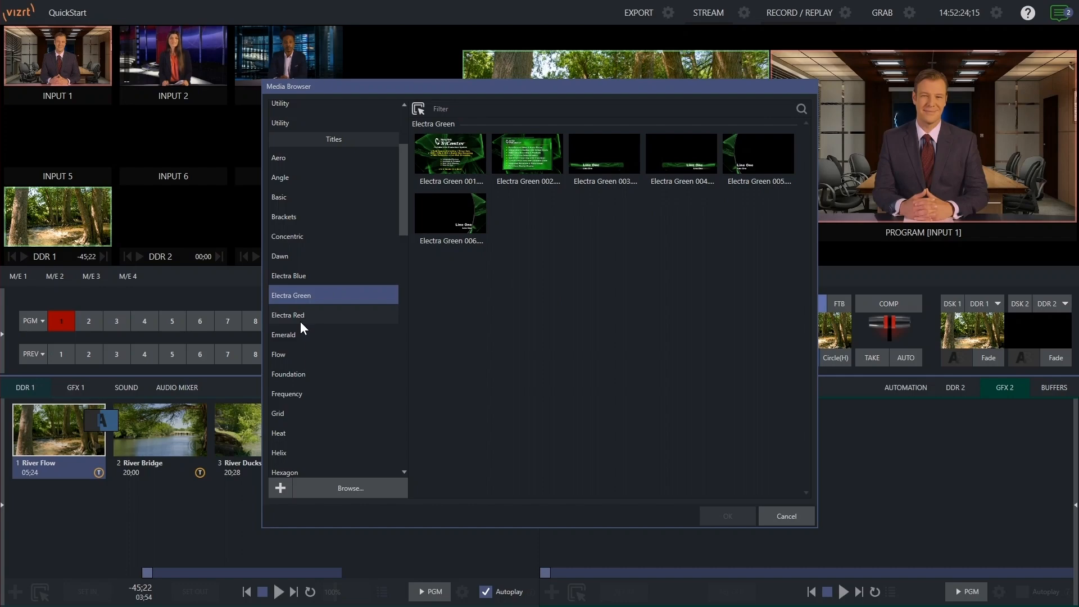
pyautogui.click(604, 152)
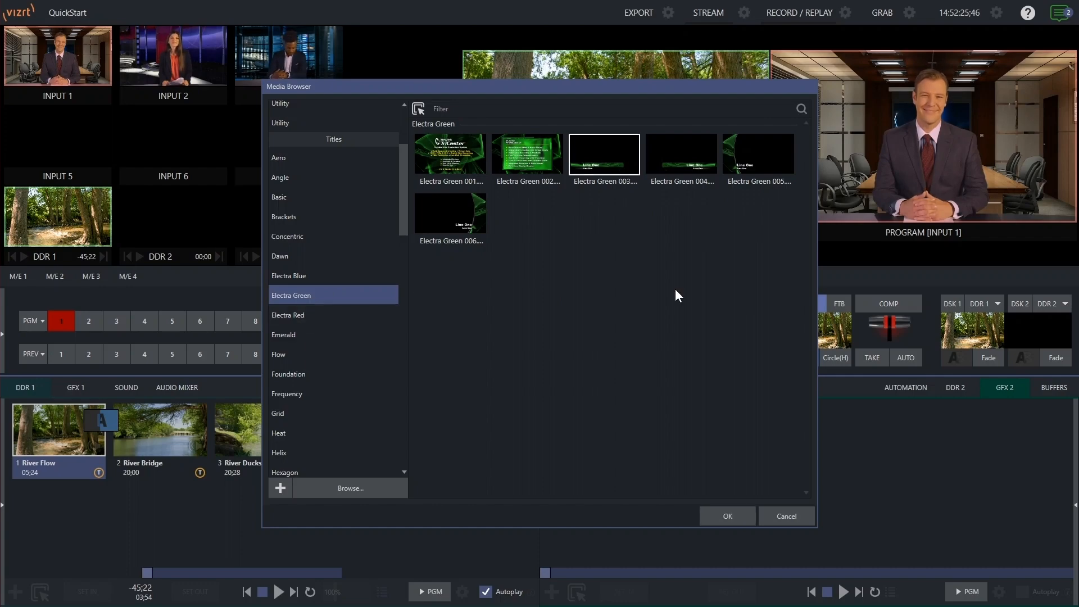
pyautogui.click(727, 516)
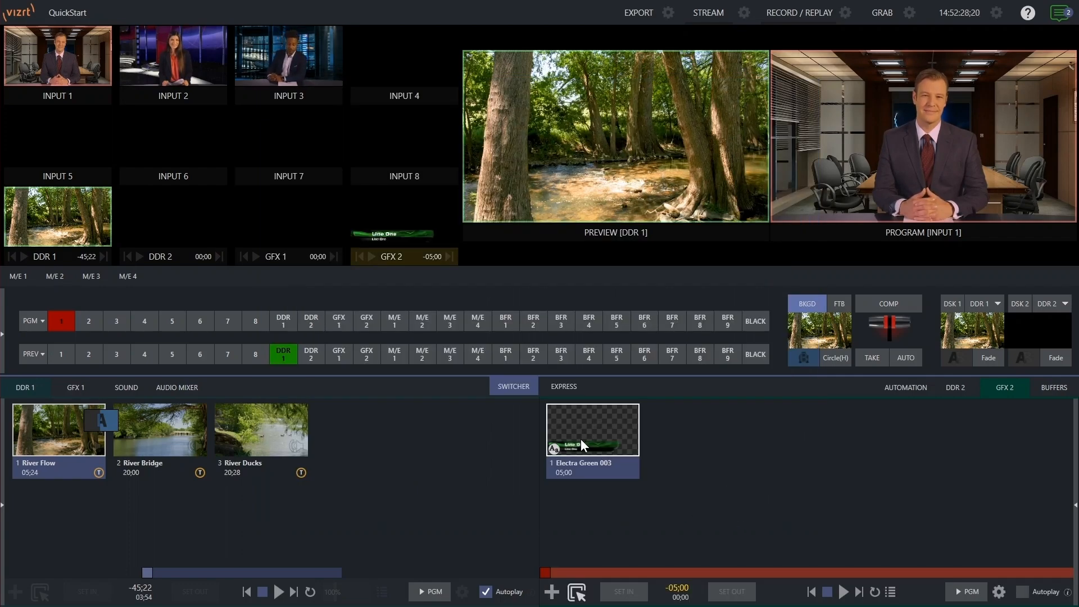
# Change the upper text line of the Electra Green 003 title to "TriCaster".
pyautogui.click(551, 450)
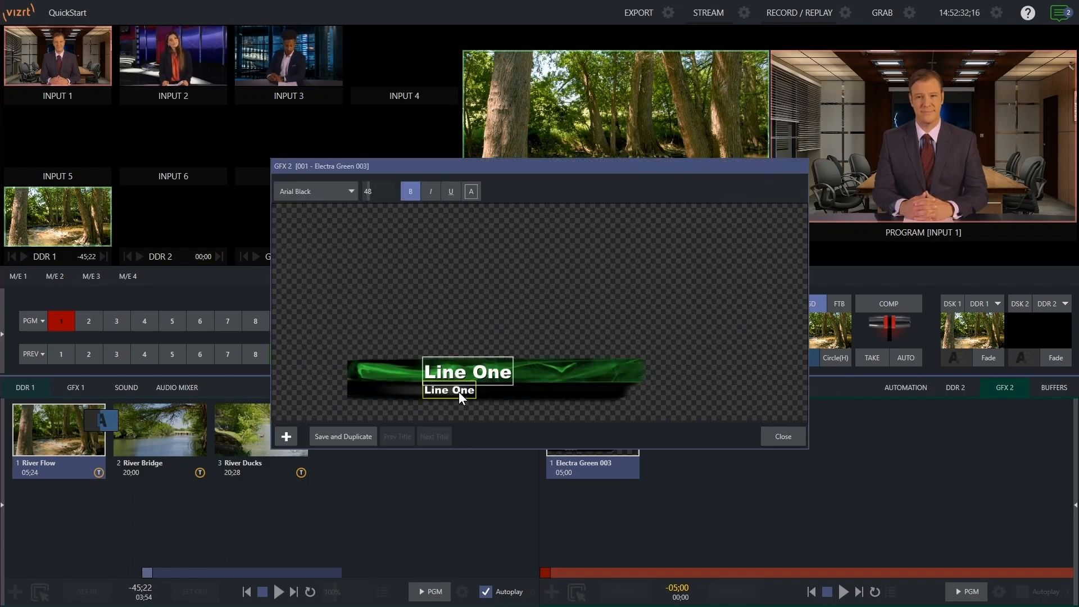
pyautogui.click(471, 367)
pyautogui.write('TriCaster')
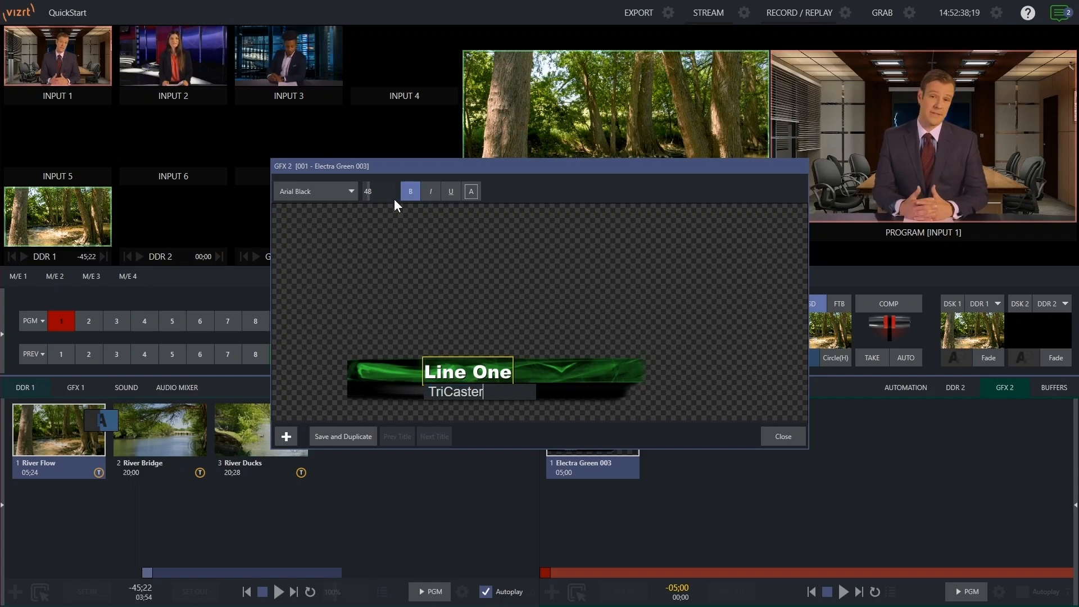
pyautogui.click(796, 443)
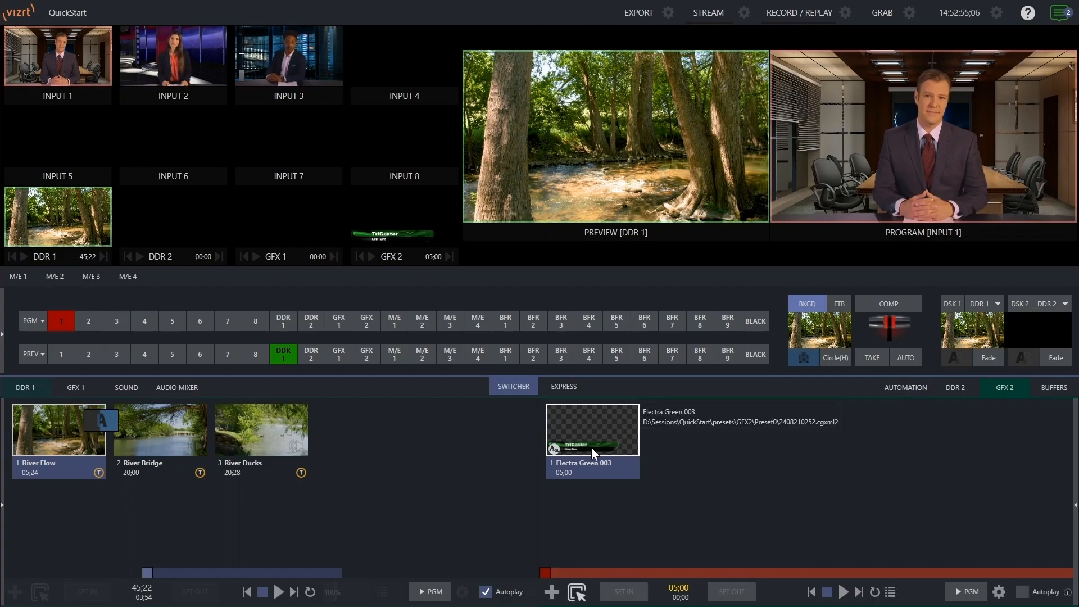
# Set the source of DSK 2 to the GFX 2 media player.
pyautogui.click(1046, 301)
pyautogui.moveTo(1036, 325)
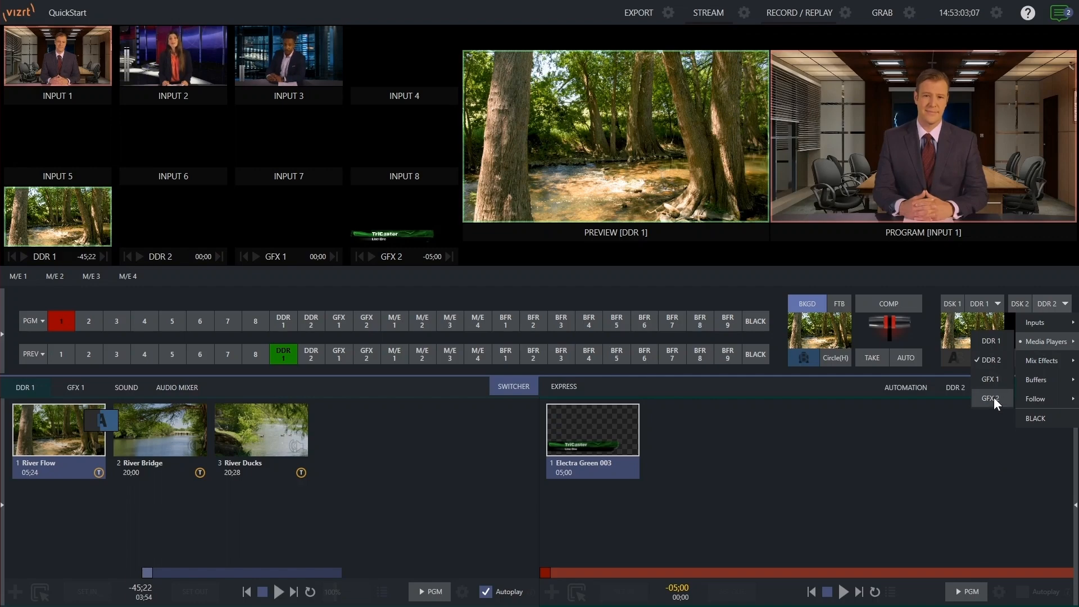
pyautogui.click(993, 397)
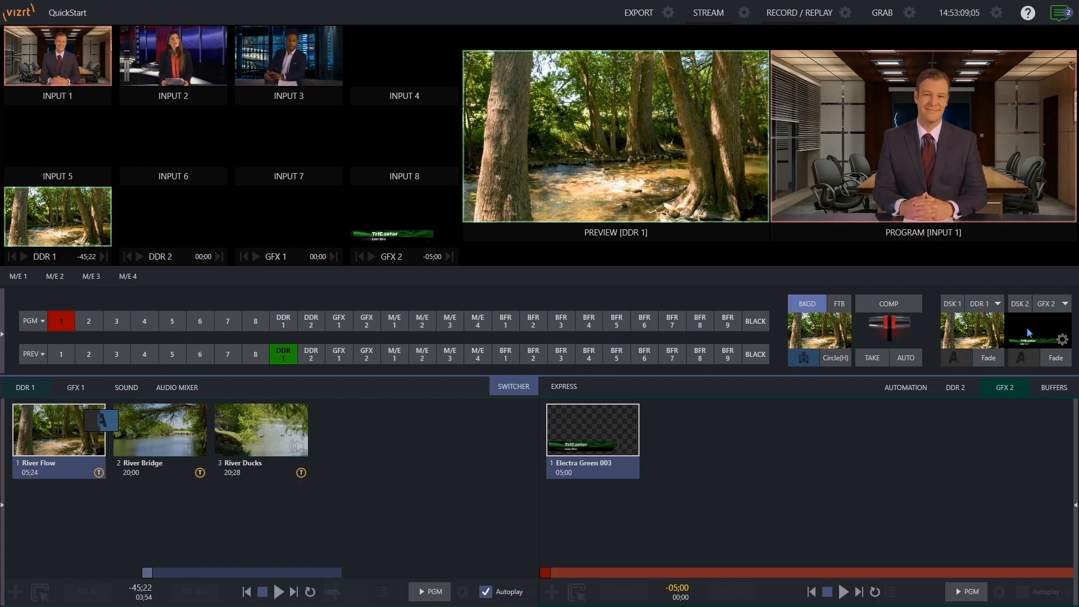
# Look over the available keyer transitions and fade the DSK 2 title in over the program output.
pyautogui.click(1022, 359)
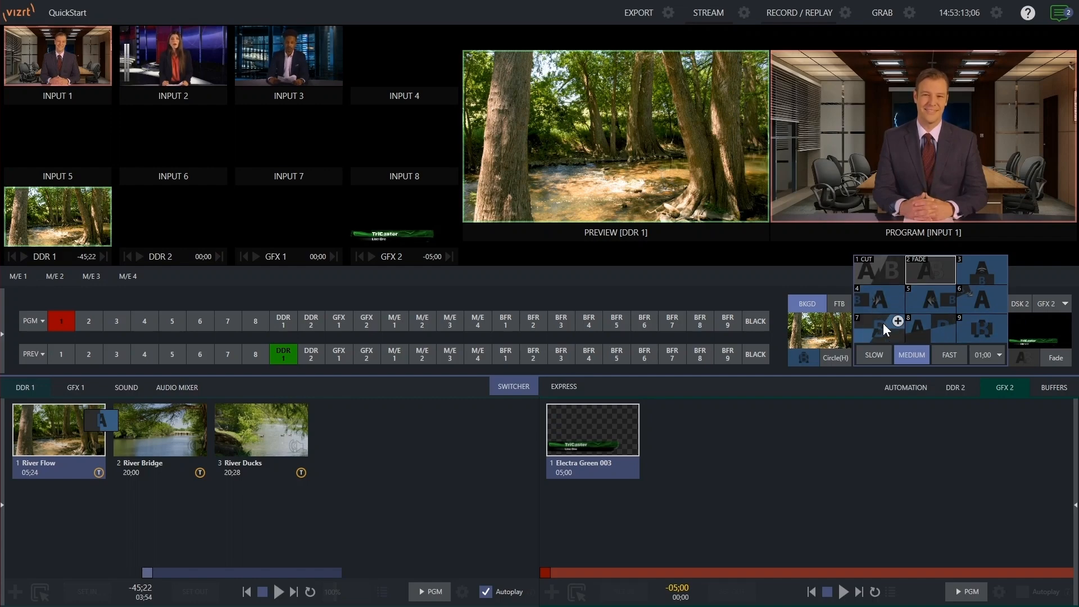
pyautogui.click(1034, 289)
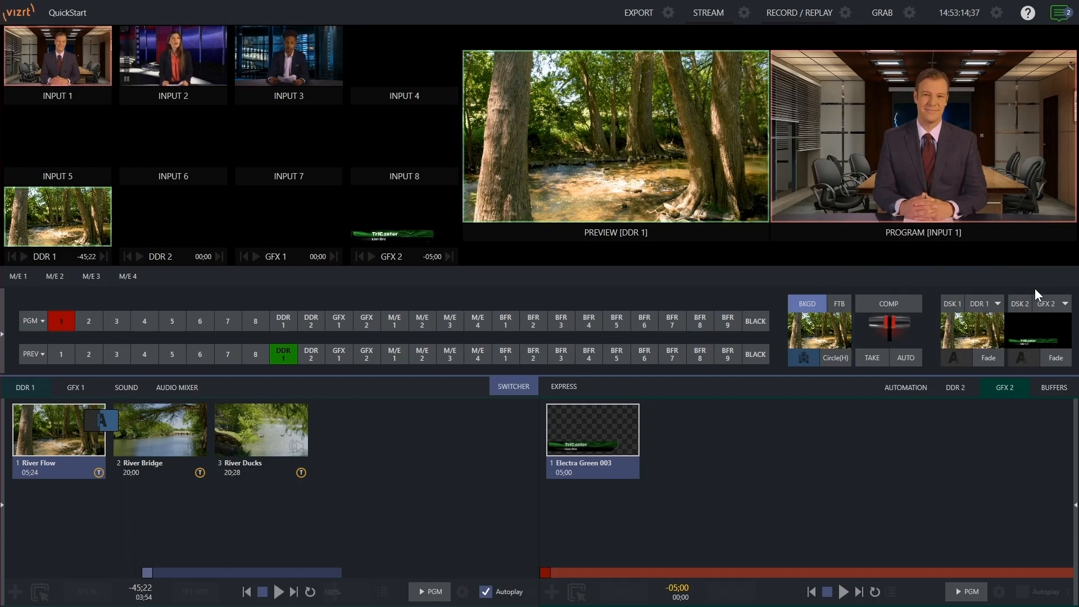
pyautogui.click(1057, 359)
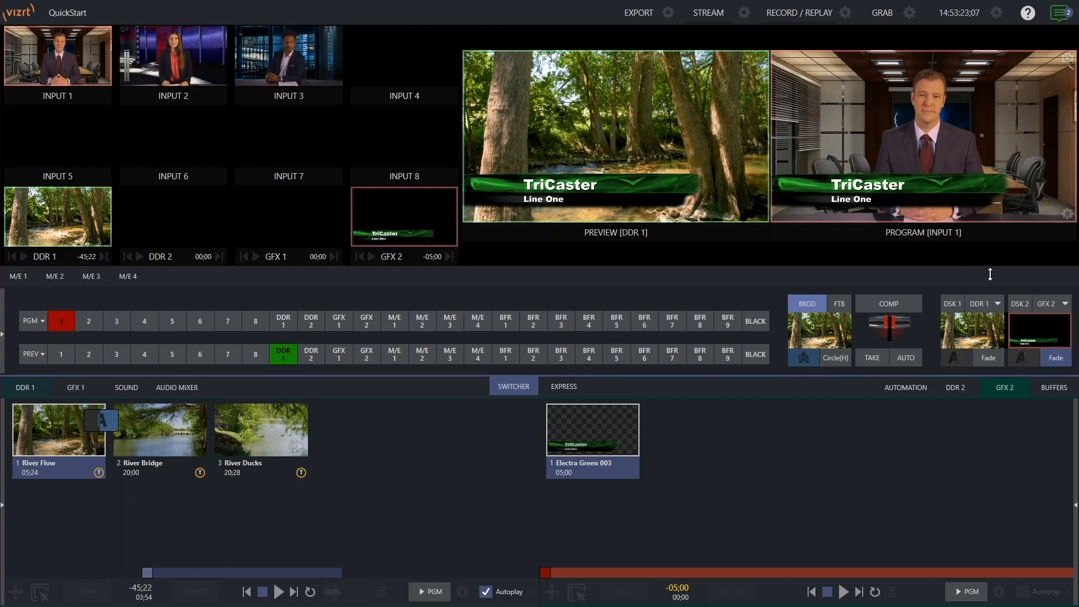
# Adjust the position and rotation of the title in the DSK 2 positioning settings.
pyautogui.click(1062, 340)
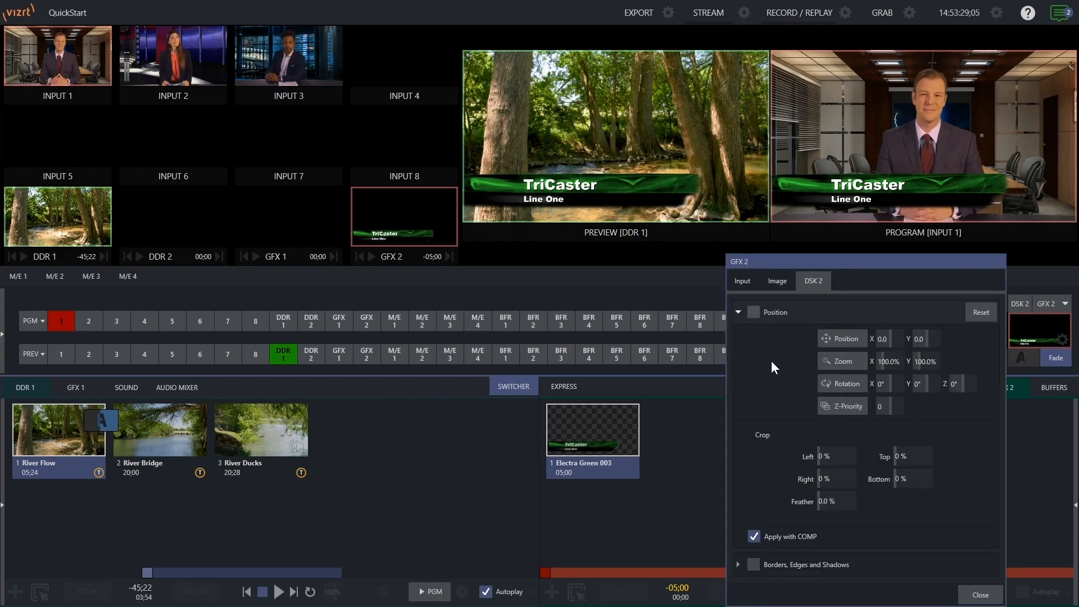
pyautogui.moveTo(844, 337); pyautogui.dragTo(890, 386)
pyautogui.moveTo(960, 386); pyautogui.dragTo(958, 385)
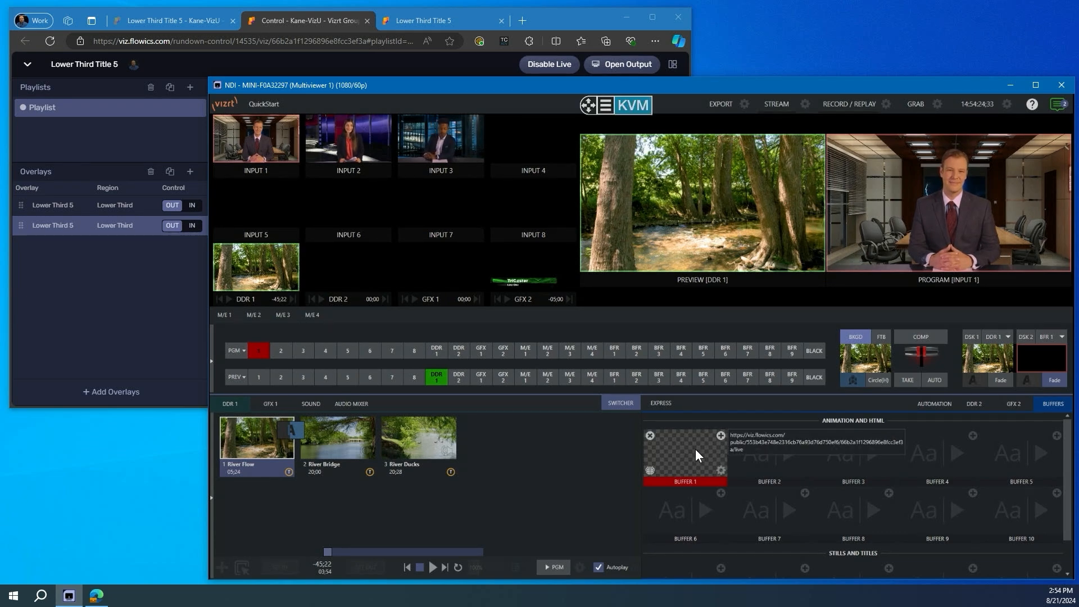
# Examine the web browser source option for Buffer 1 in the media browser without loading a page.
pyautogui.click(719, 436)
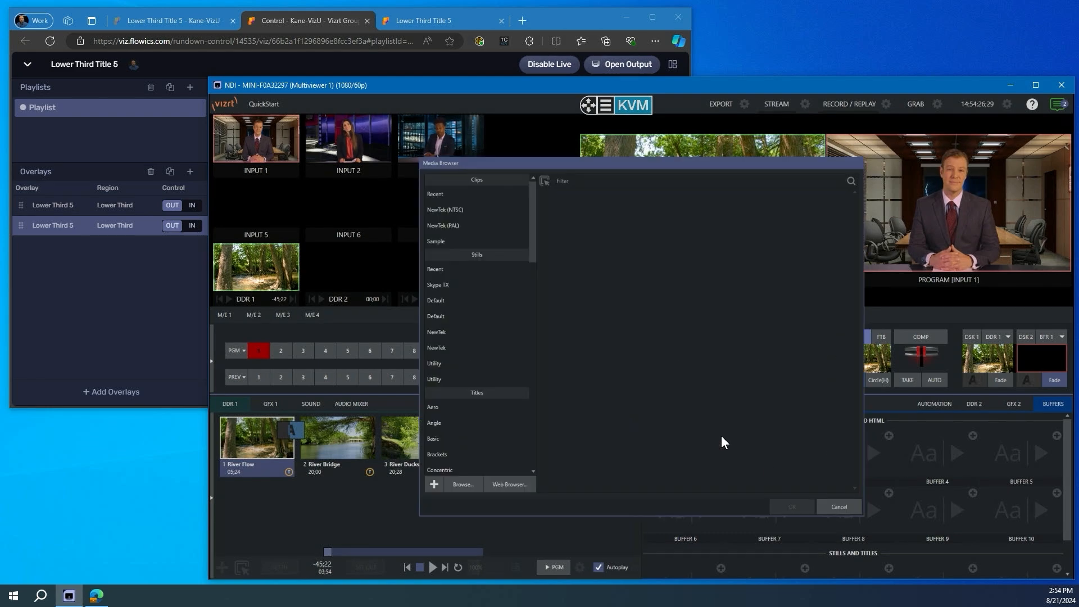
pyautogui.click(509, 484)
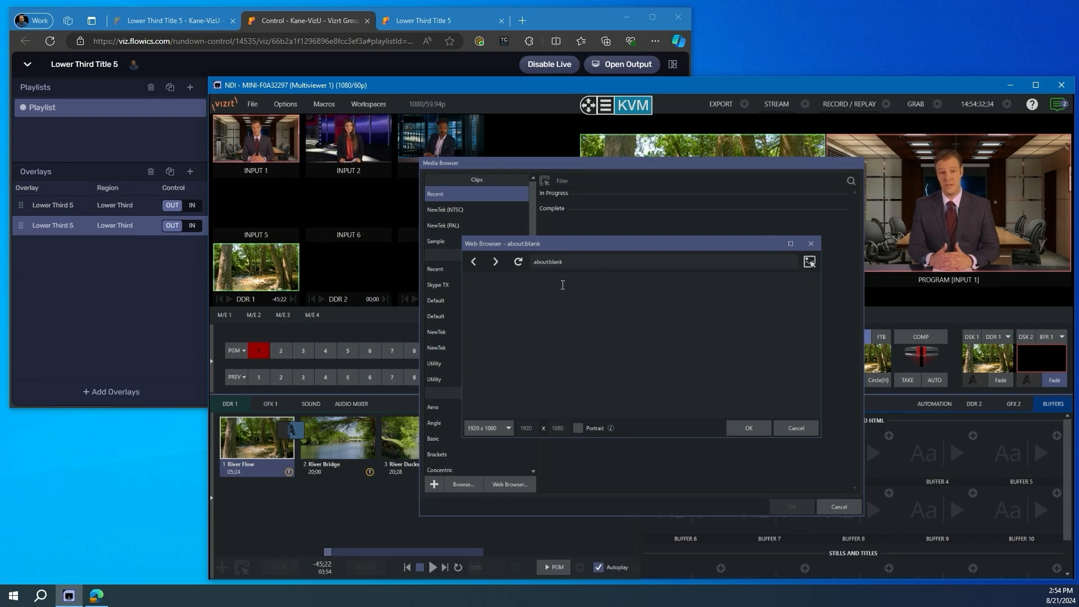
pyautogui.click(788, 427)
pyautogui.click(830, 501)
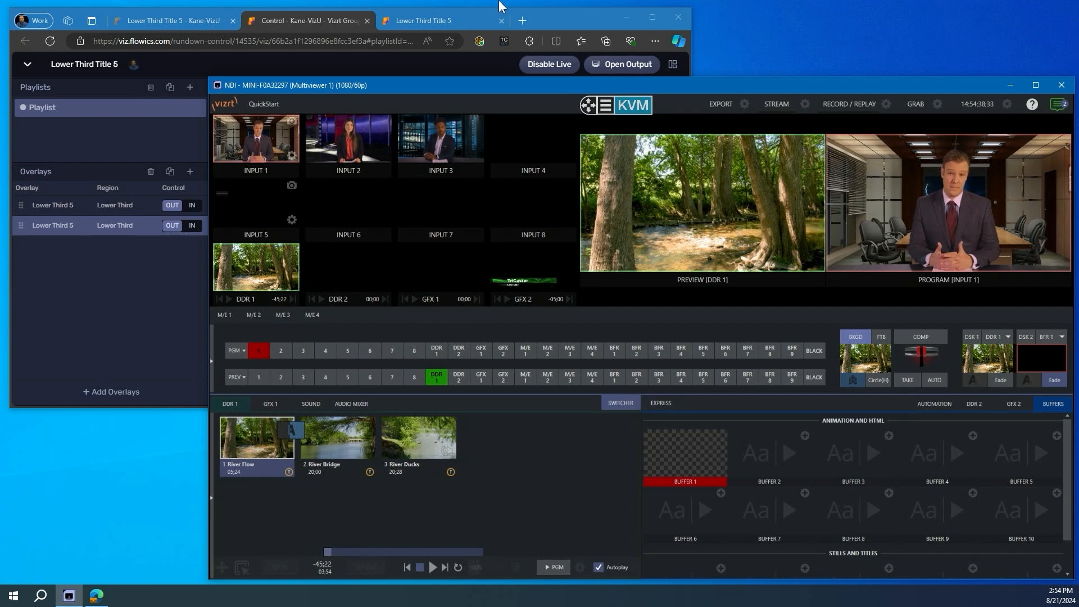
# Switch to the Flowics control page and take the first, then the second Lower Third 5 overlay in and out of the live output.
pyautogui.click(565, 22)
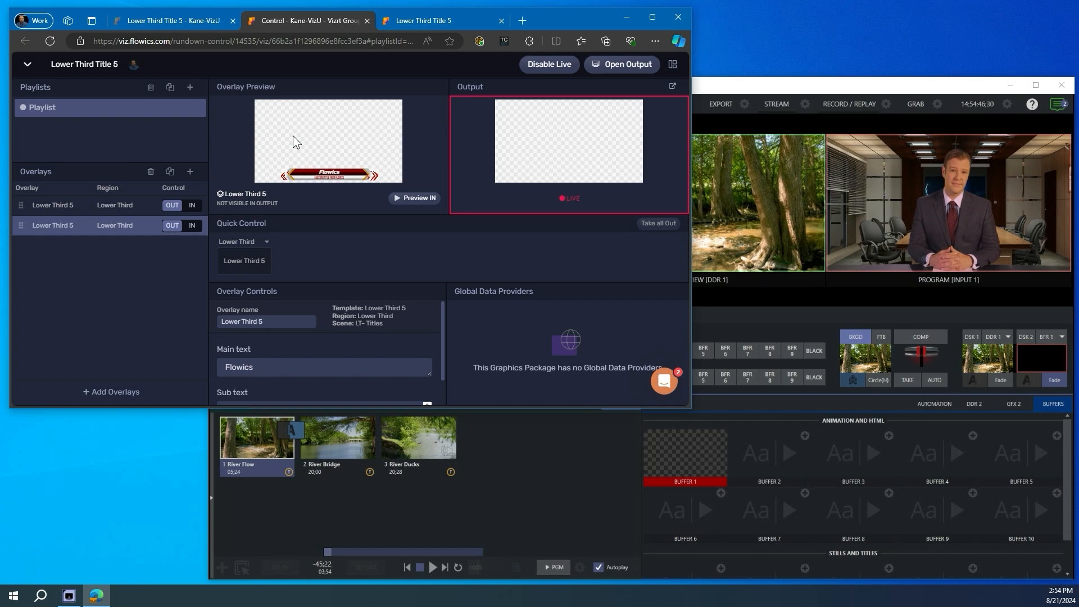
pyautogui.click(192, 208)
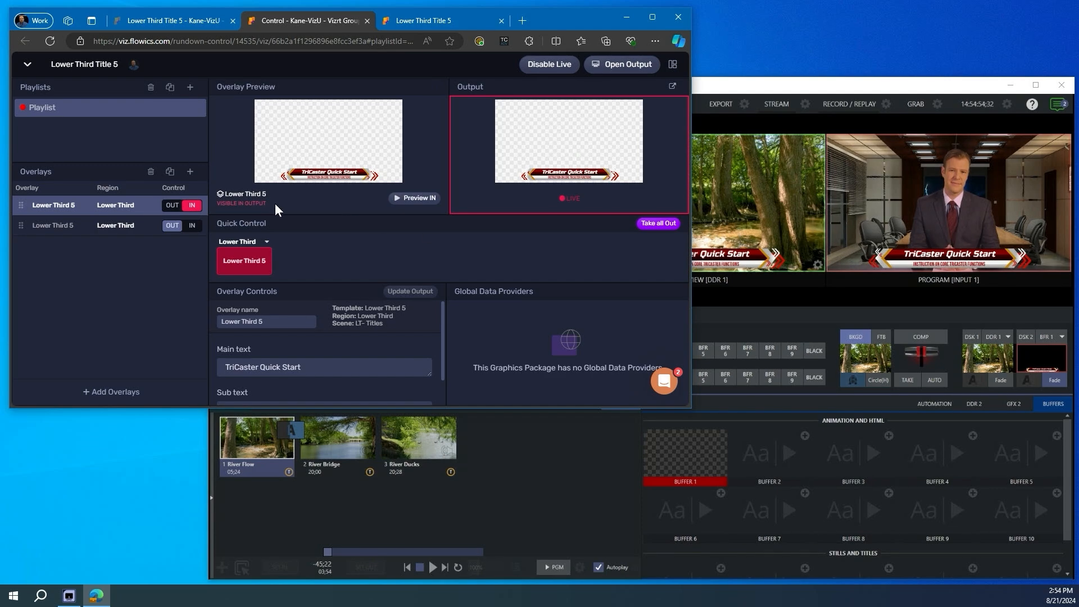
pyautogui.click(172, 207)
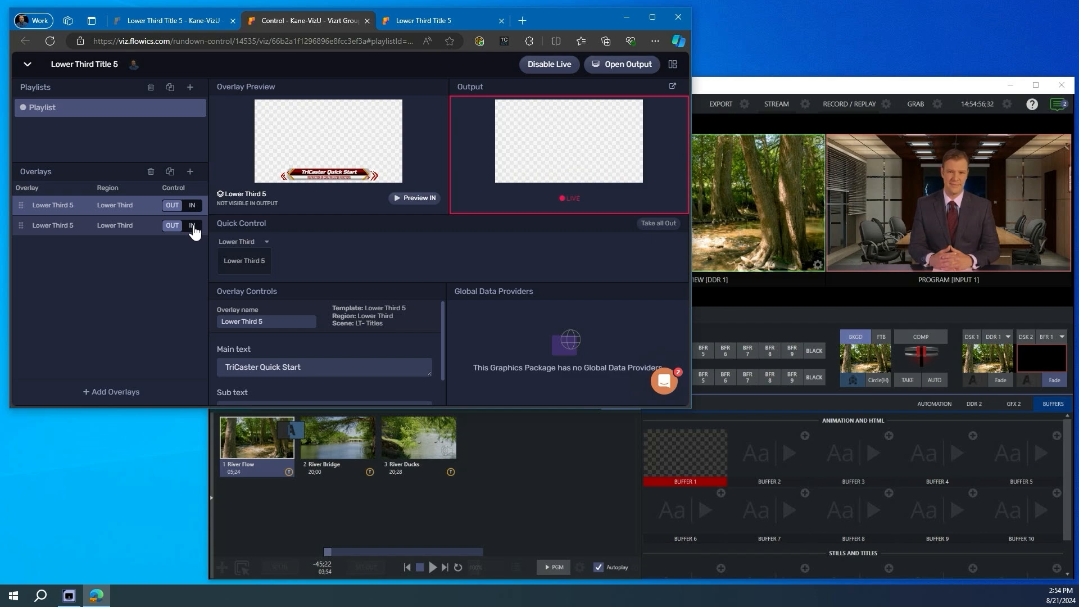
pyautogui.click(192, 226)
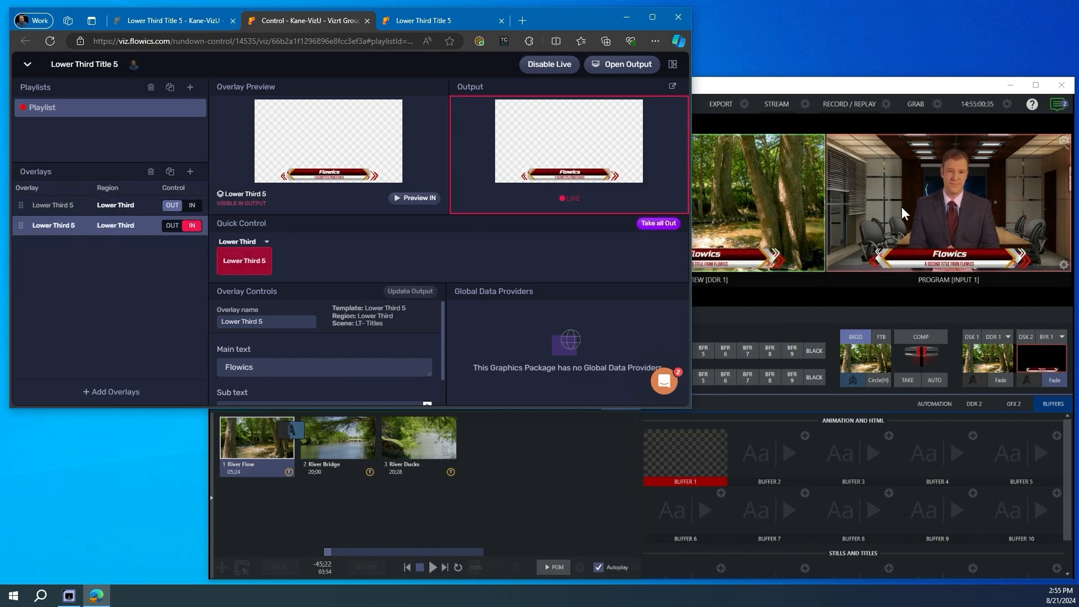
pyautogui.click(172, 226)
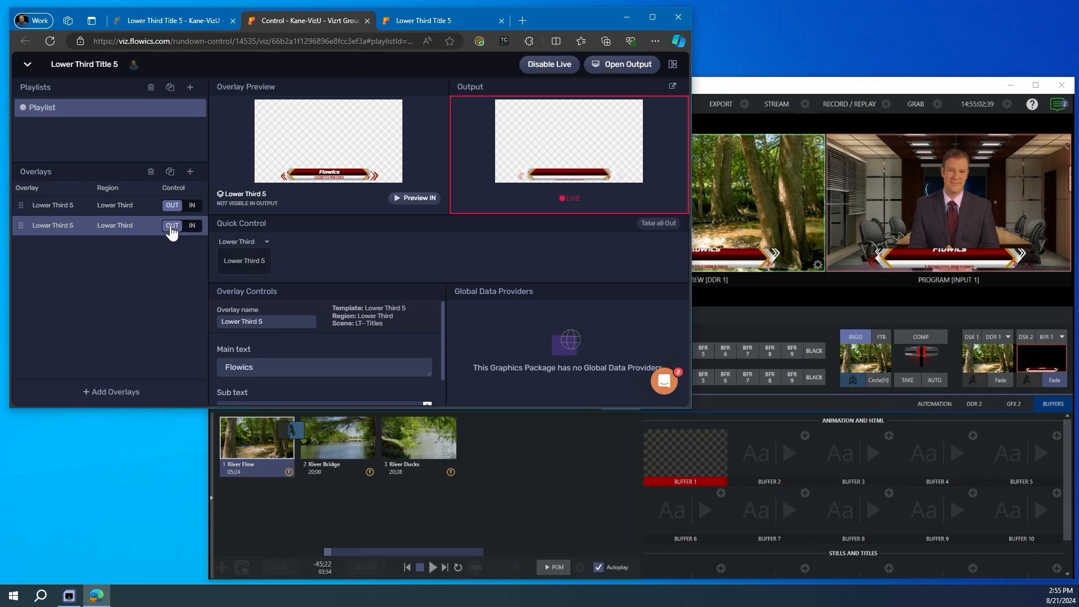